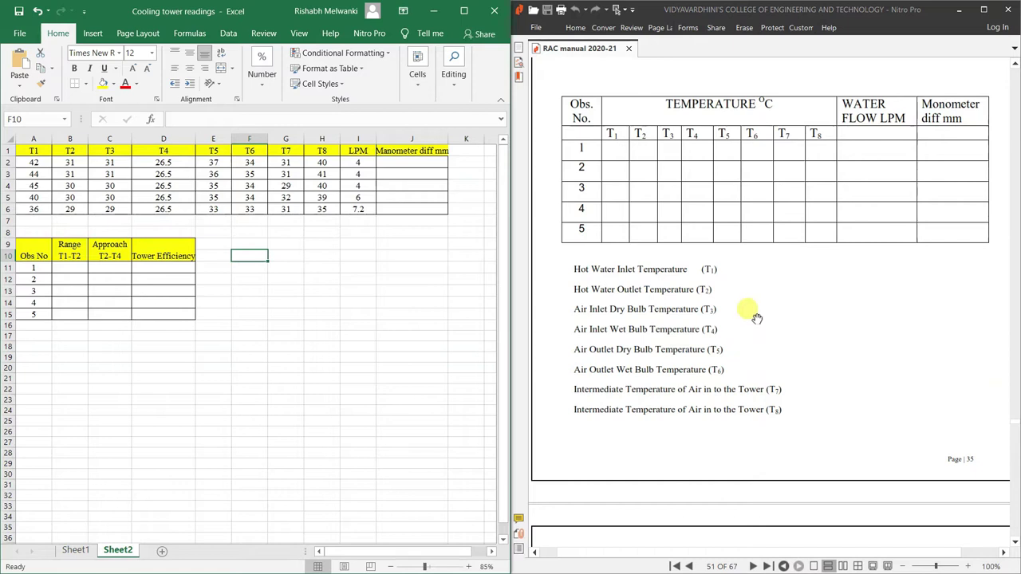
# Highlight the recorded temperature readings, LPM flow readings and empty Manometer diff mm column.
pyautogui.scroll(2, 683, 235)
pyautogui.scroll(4, 652, 255)
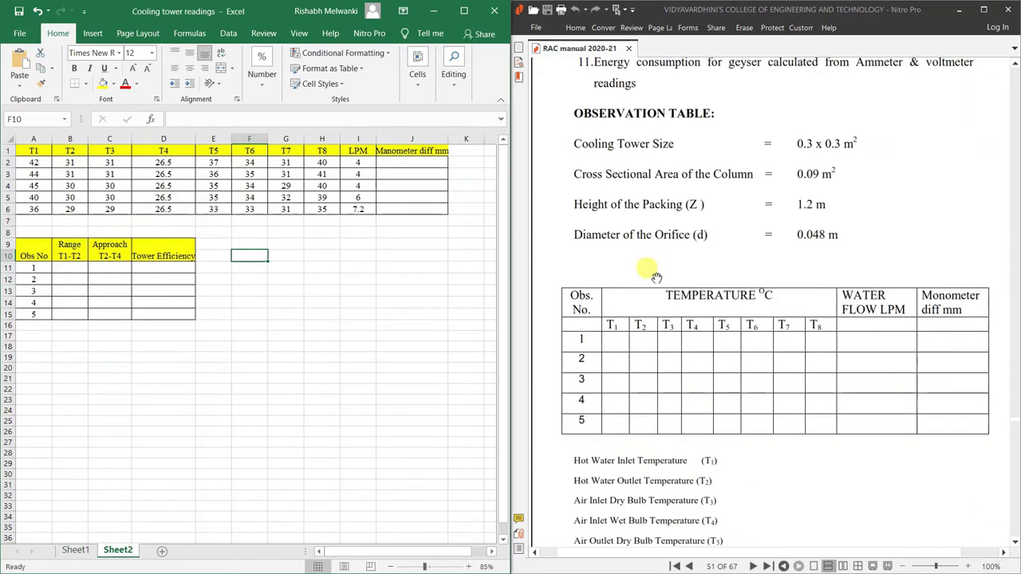
pyautogui.scroll(-3, 744, 374)
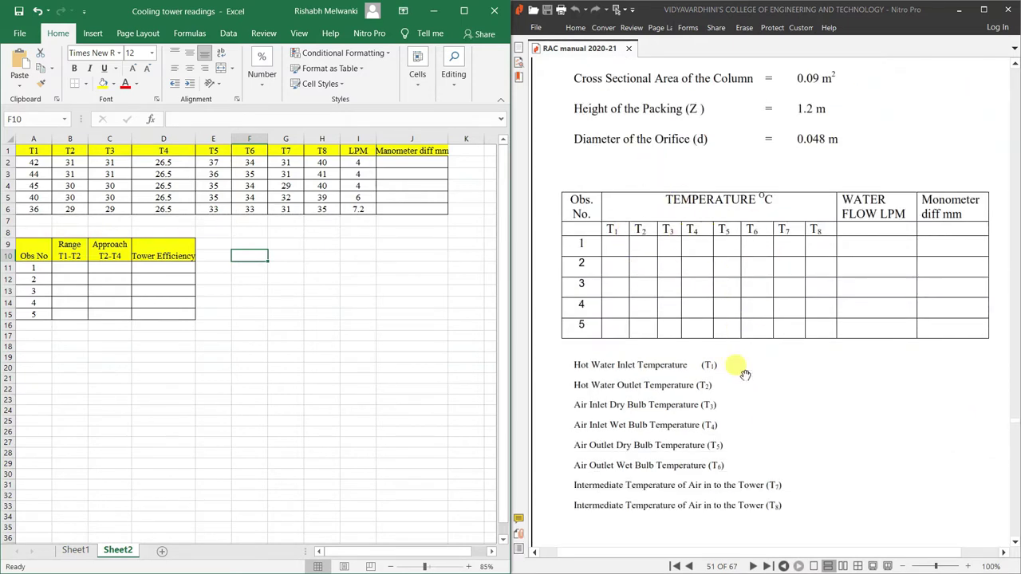
pyautogui.scroll(-1, 738, 355)
pyautogui.scroll(-2, 718, 310)
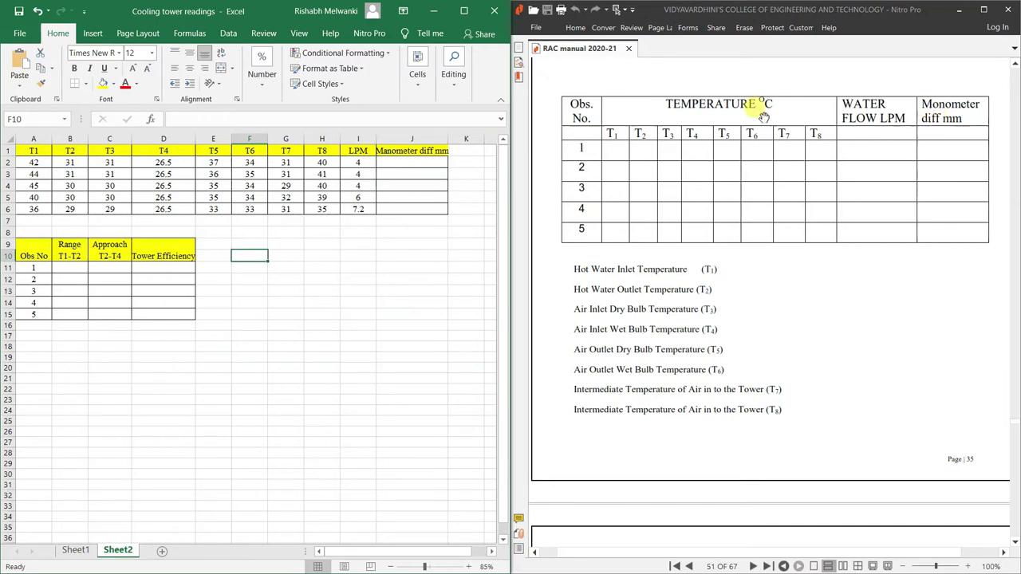
pyautogui.moveTo(37, 164)
pyautogui.mouseDown()
pyautogui.moveTo(271, 215)
pyautogui.moveTo(342, 208)
pyautogui.moveTo(334, 209)
pyautogui.mouseUp()
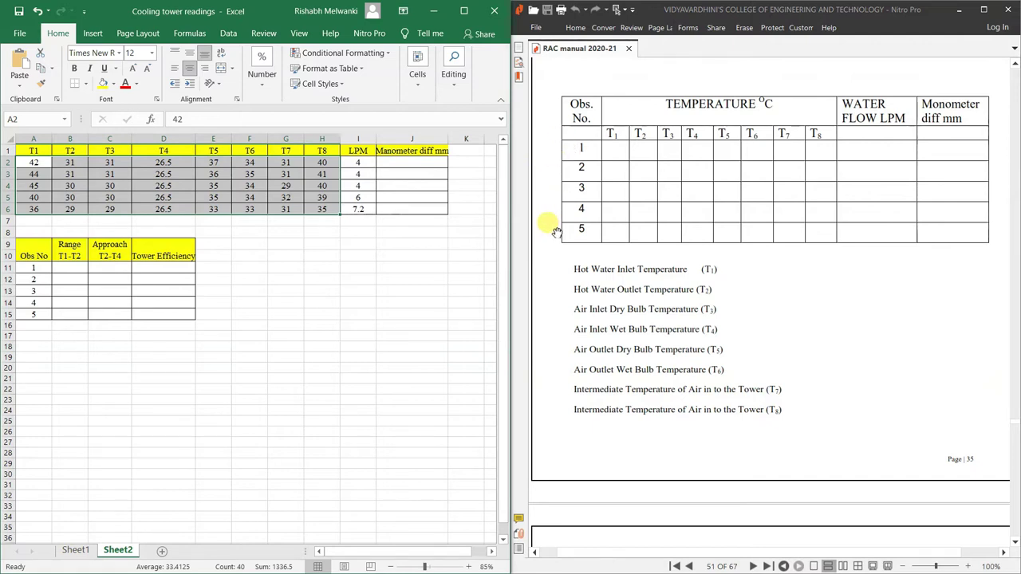
pyautogui.moveTo(364, 162); pyautogui.dragTo(365, 209)
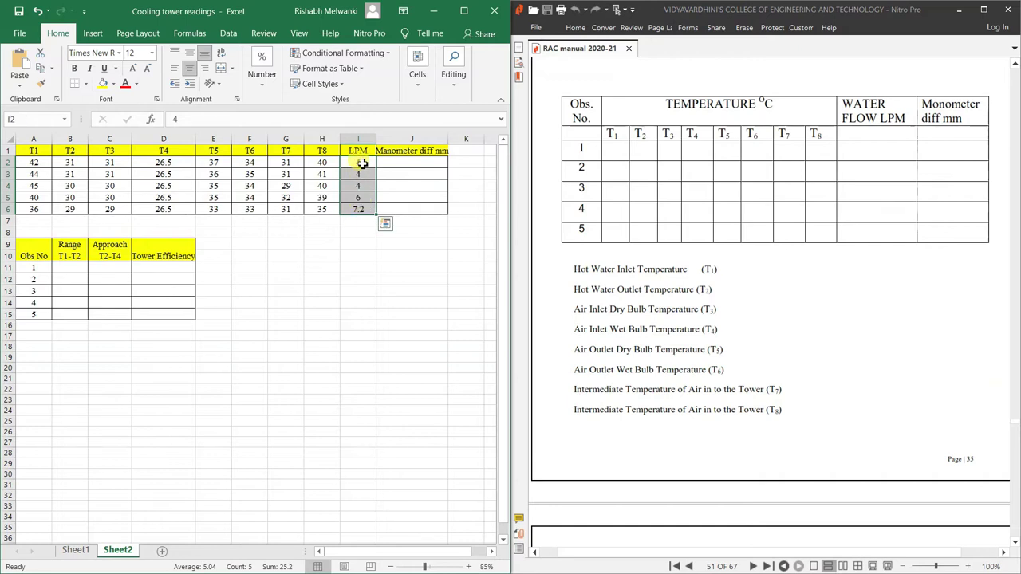
pyautogui.moveTo(421, 162); pyautogui.dragTo(419, 208)
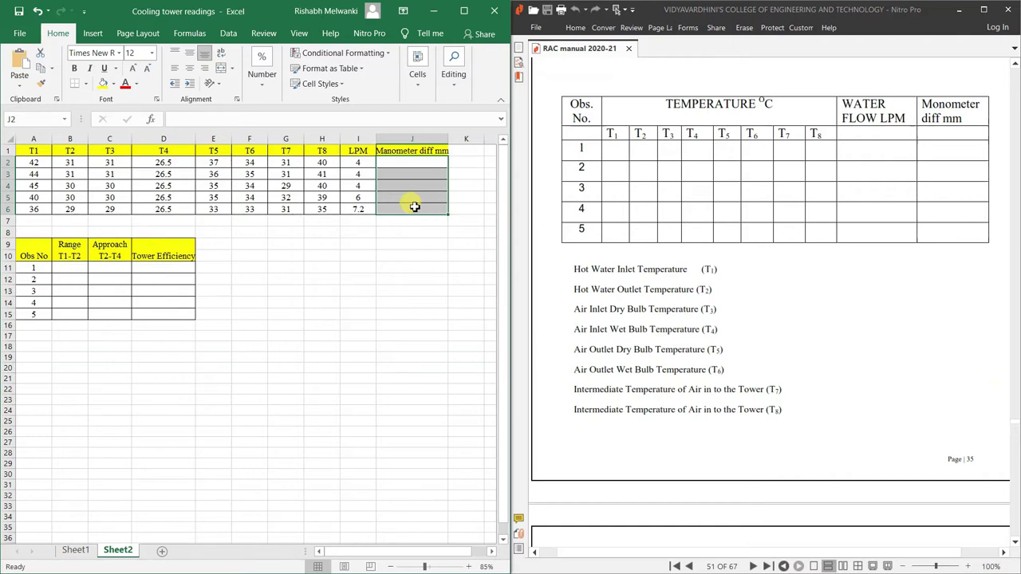
# Step through the empty manometer cells, select J2 to J5, then clear the selection.
pyautogui.click(394, 164)
pyautogui.click(399, 175)
pyautogui.click(399, 185)
pyautogui.click(399, 196)
pyautogui.click(402, 209)
pyautogui.moveTo(408, 162); pyautogui.dragTo(407, 206)
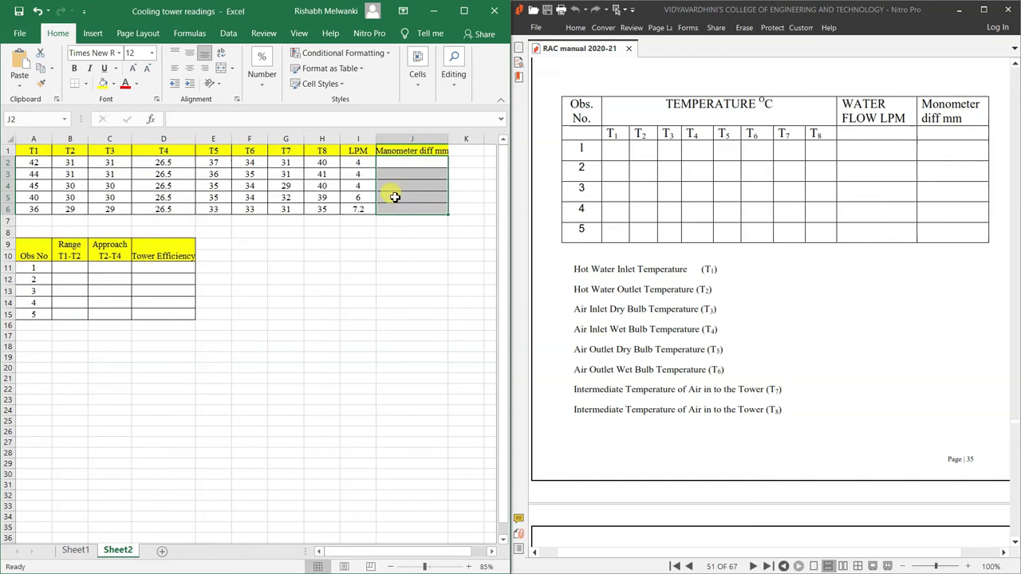
pyautogui.click(323, 232)
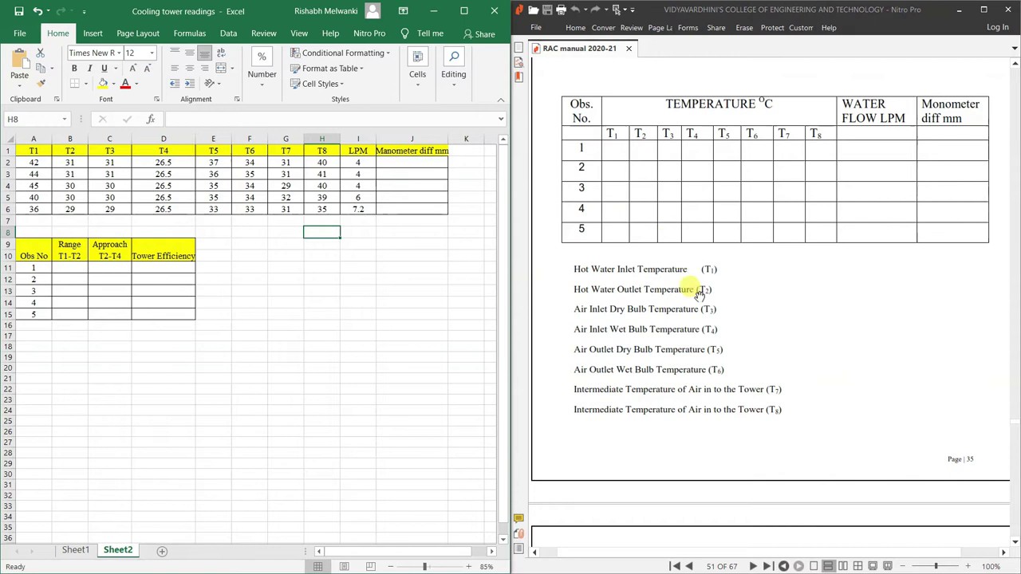
# Scroll the manual to page 52 and highlight the Result Table headings.
pyautogui.scroll(-10, 690, 269)
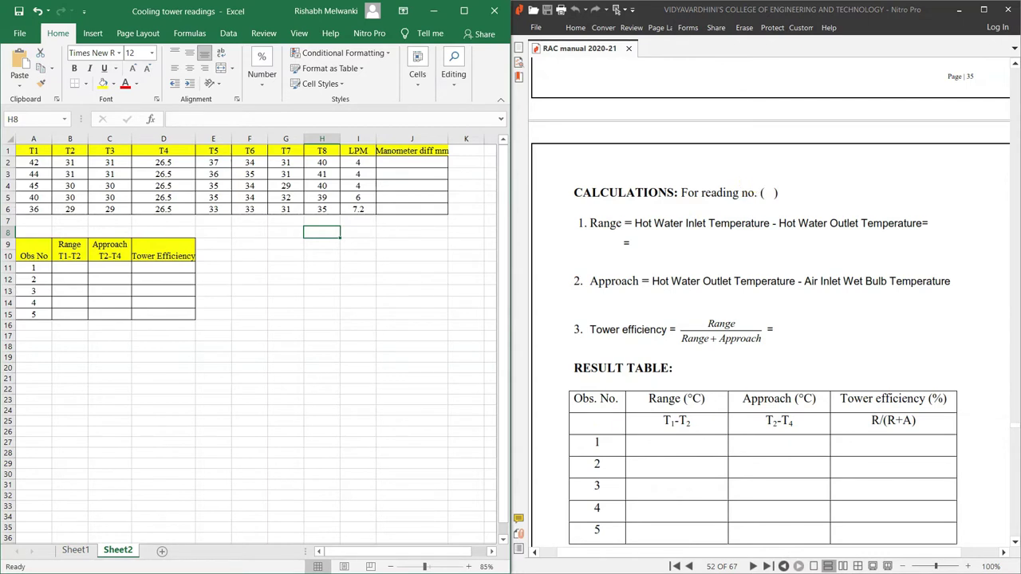
pyautogui.scroll(-1, 673, 317)
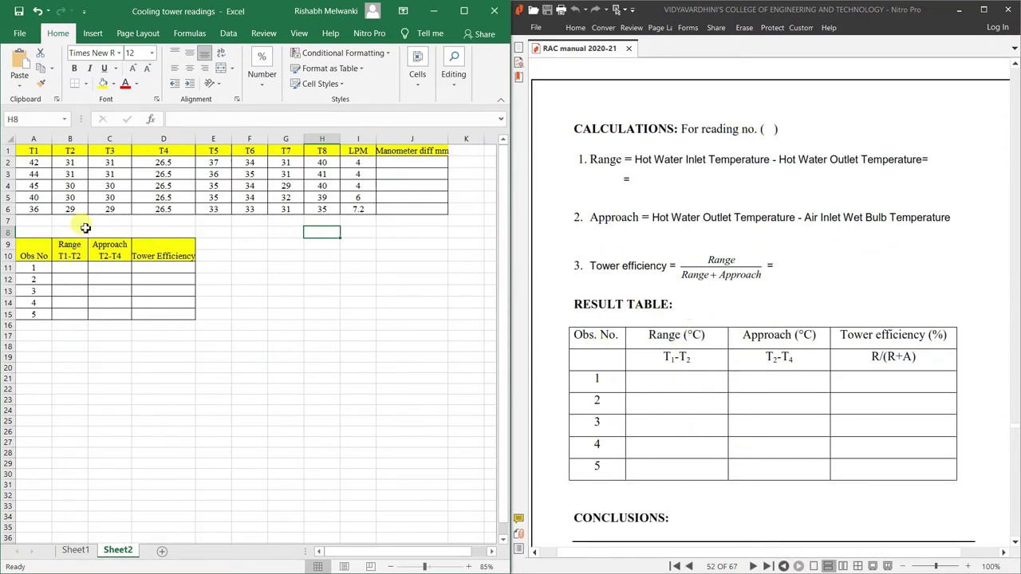
pyautogui.moveTo(32, 245); pyautogui.dragTo(187, 308)
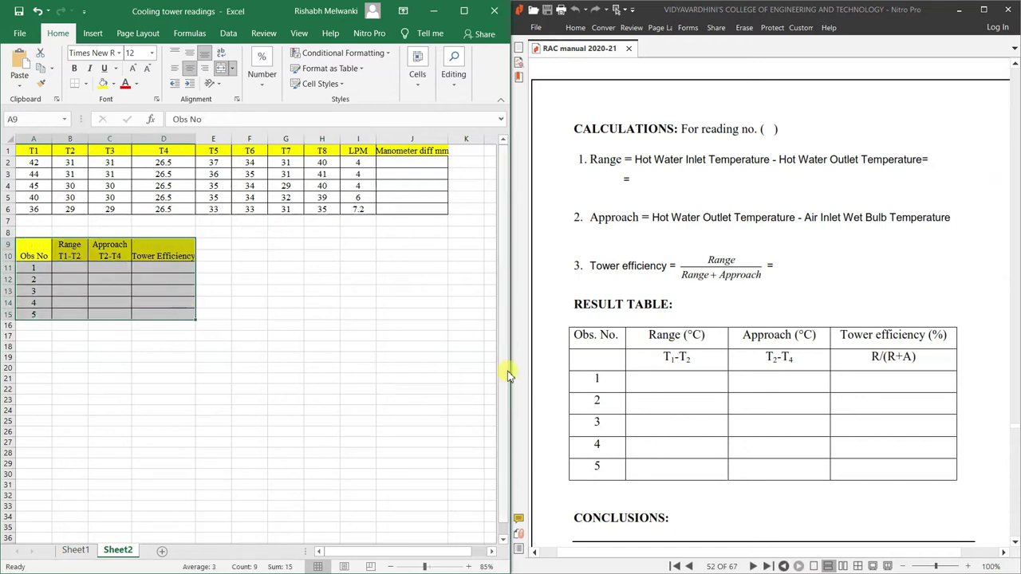
pyautogui.click(44, 271)
pyautogui.moveTo(43, 271); pyautogui.dragTo(39, 298)
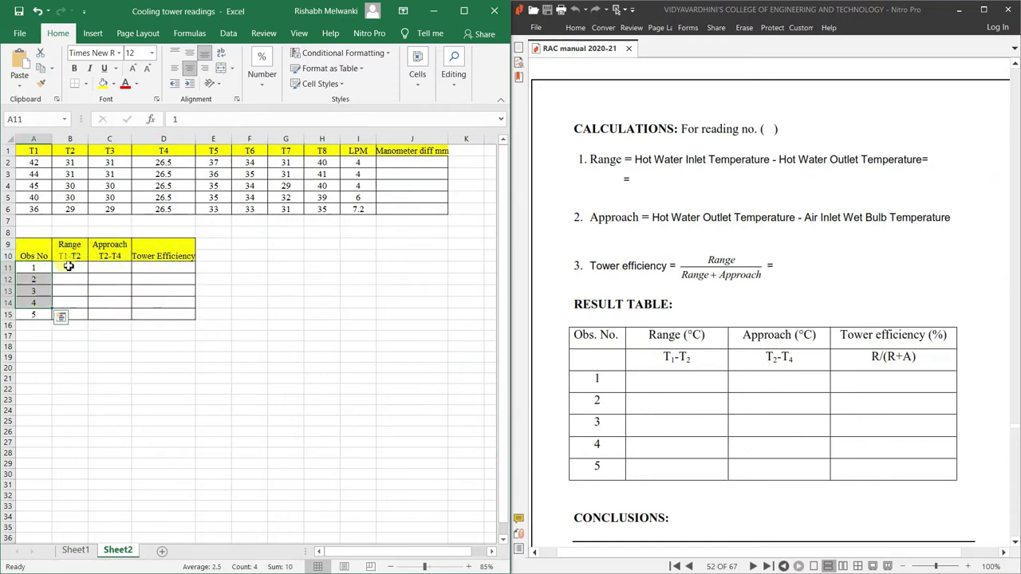
pyautogui.moveTo(76, 247); pyautogui.dragTo(73, 315)
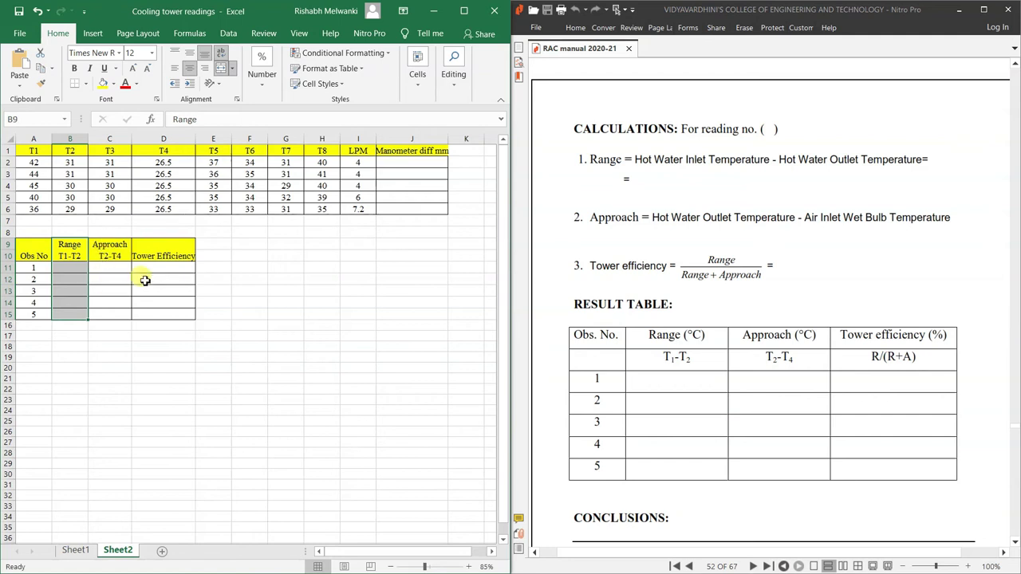
pyautogui.scroll(10, 715, 383)
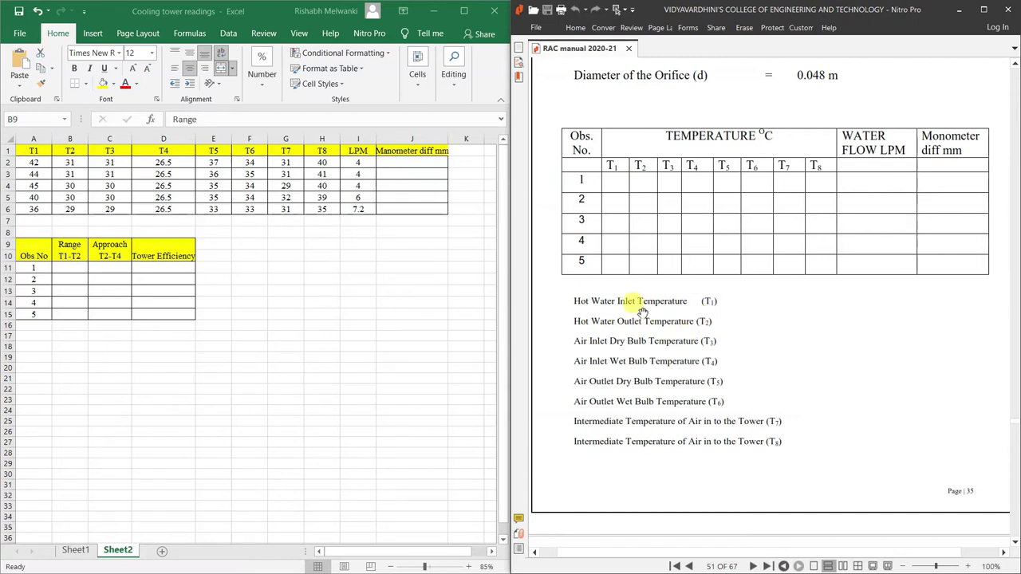
# Select the Range and Approach headings, then maximize the Excel workbook window.
pyautogui.moveTo(79, 262); pyautogui.dragTo(70, 315)
pyautogui.click(74, 254)
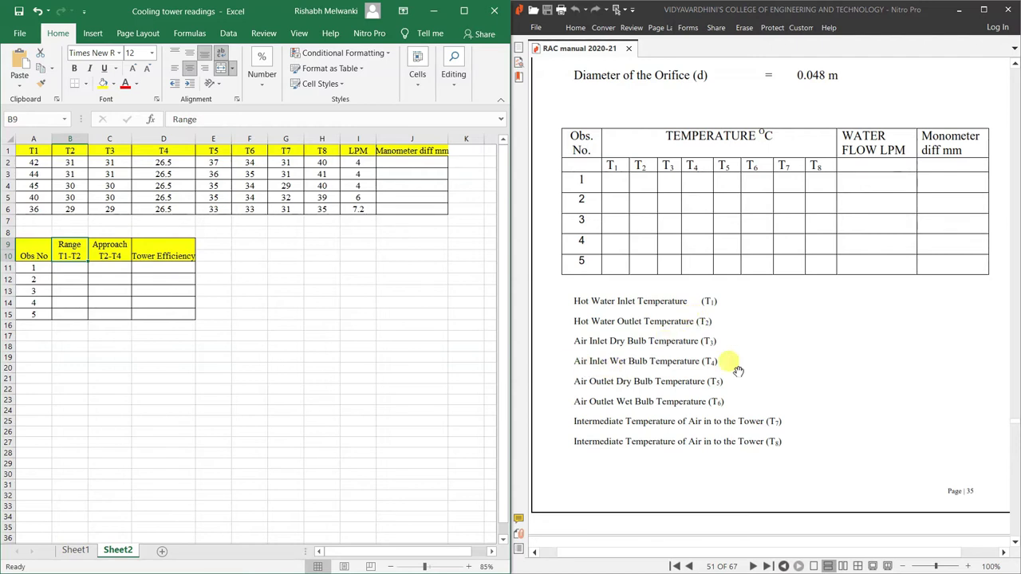
pyautogui.click(109, 250)
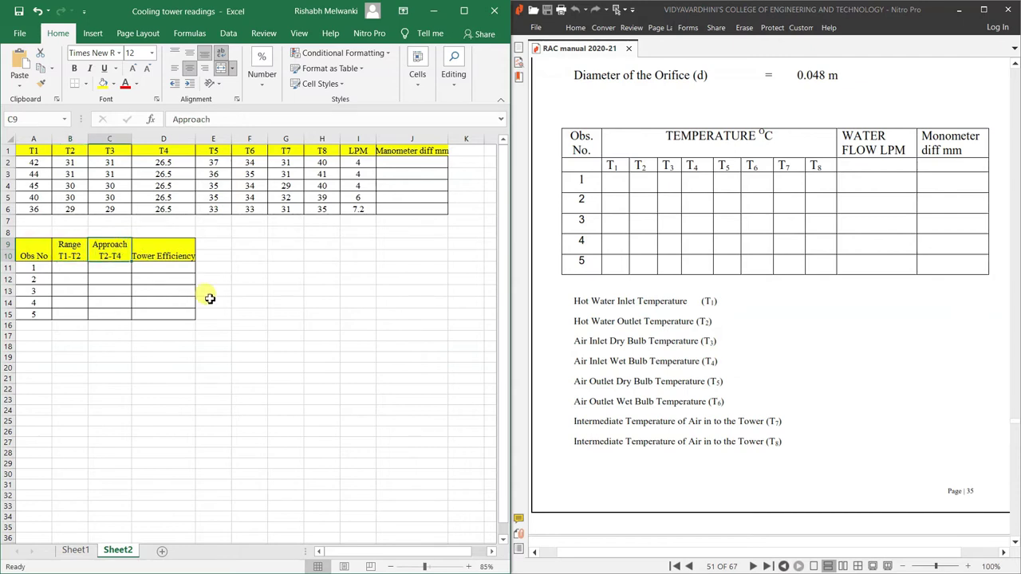
pyautogui.click(464, 10)
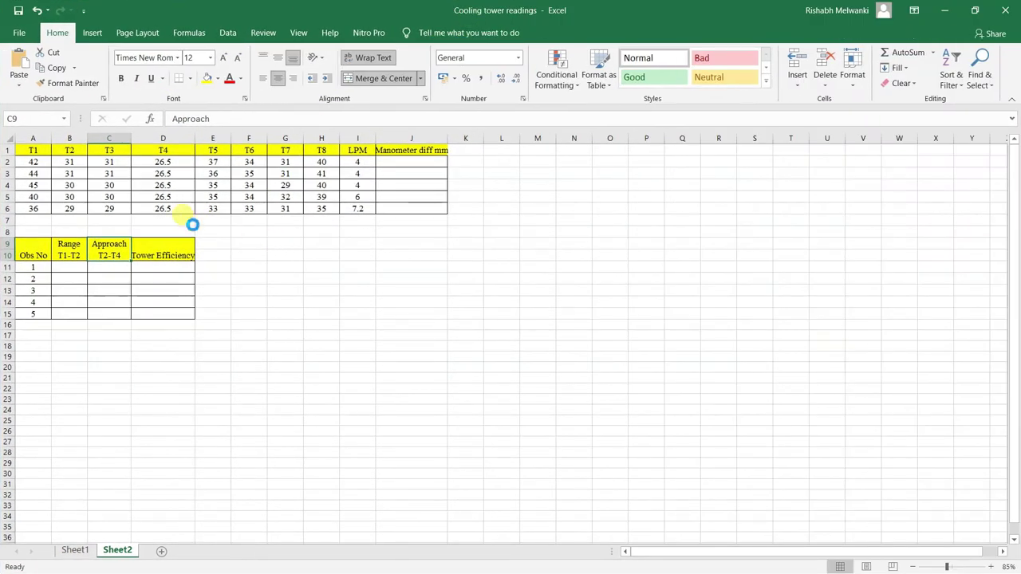
# Enter =A2-B2 in B11 and fill it to B15, giving Range 11, 13, 15, 10, 7.
pyautogui.scroll(2, 191, 224)
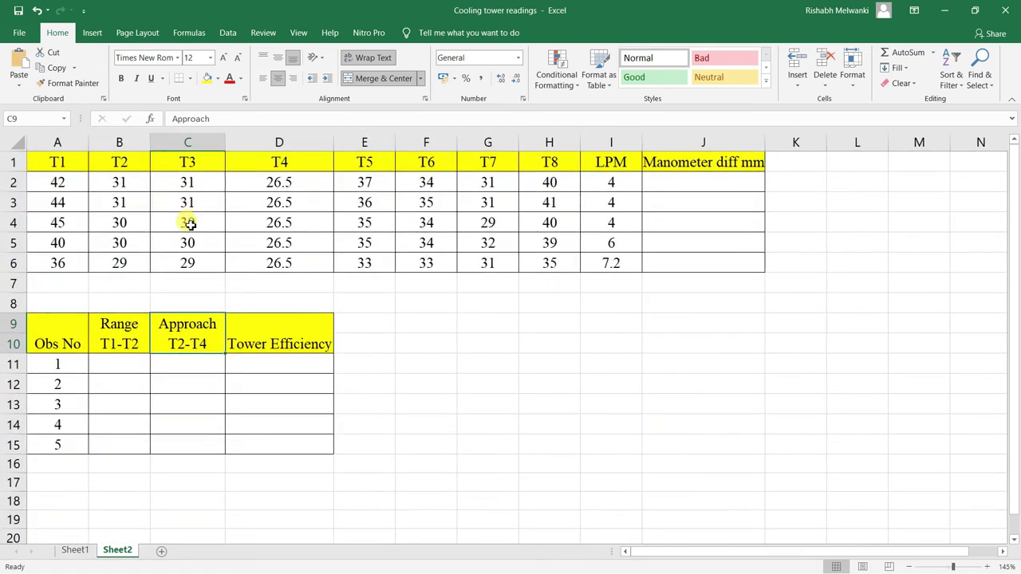
pyautogui.click(117, 365)
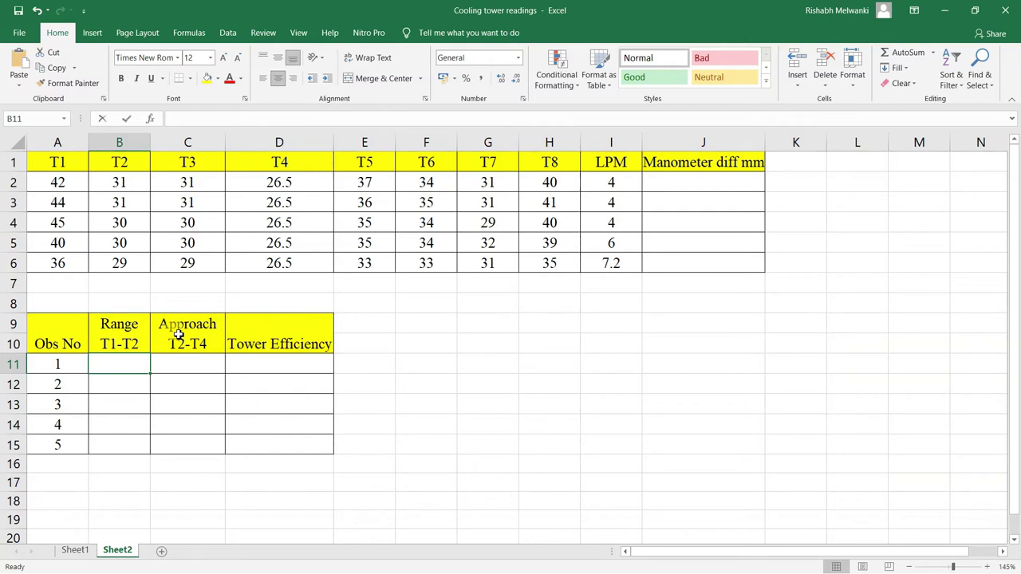
pyautogui.write('=')
pyautogui.click(71, 184)
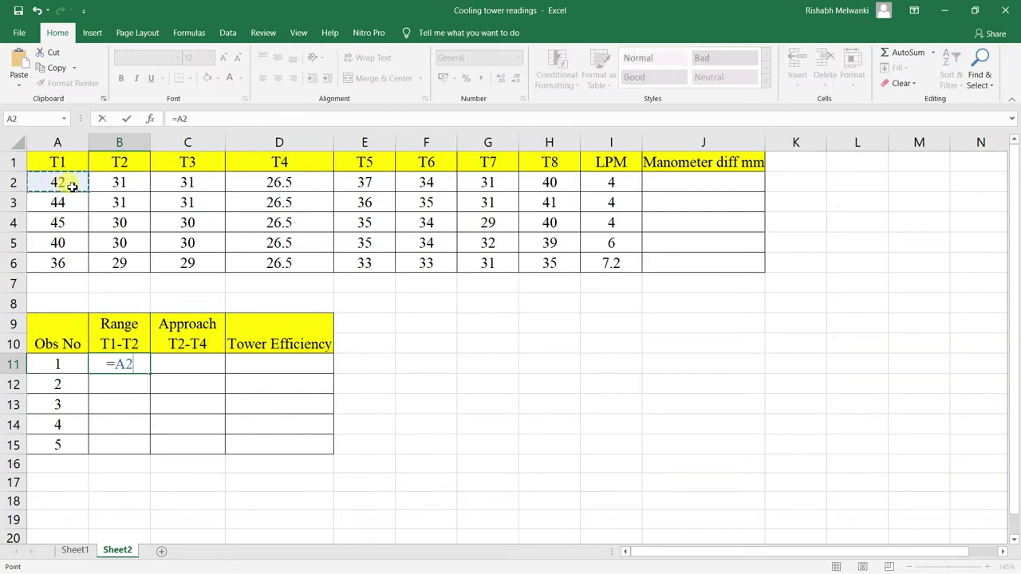
pyautogui.write('-')
pyautogui.click(114, 184)
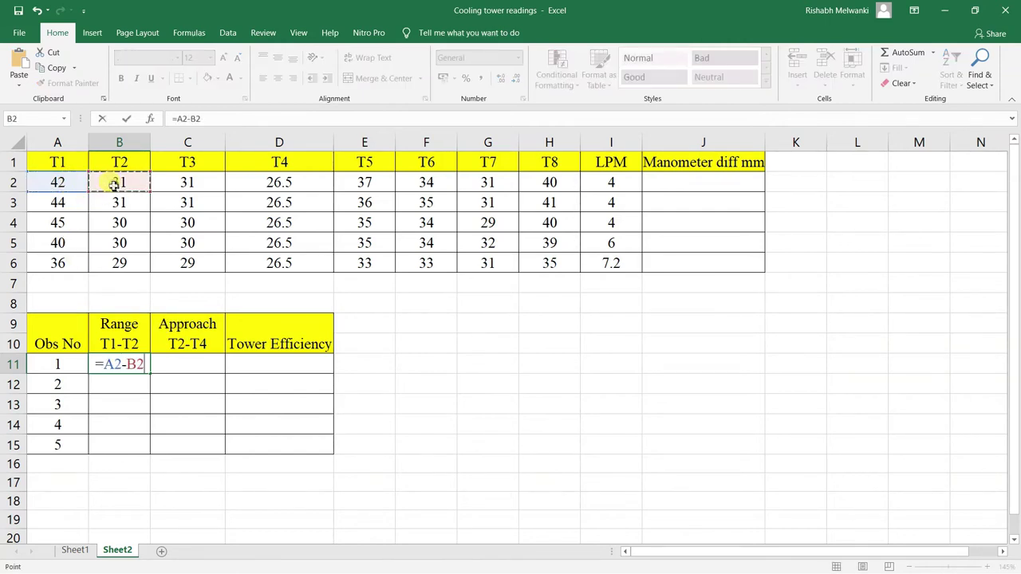
pyautogui.press('Return')
pyautogui.click(140, 365)
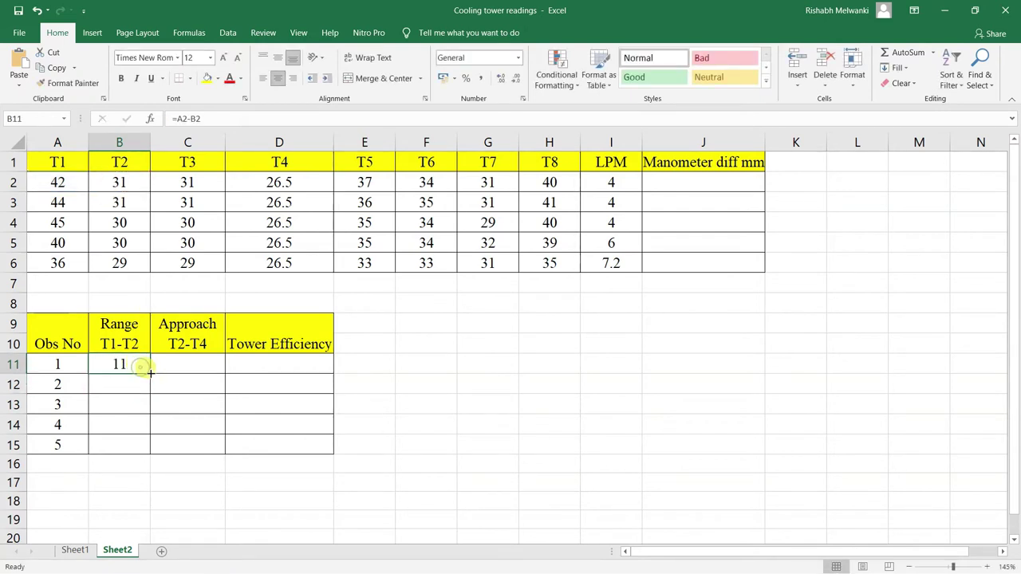
pyautogui.moveTo(151, 373); pyautogui.dragTo(152, 443)
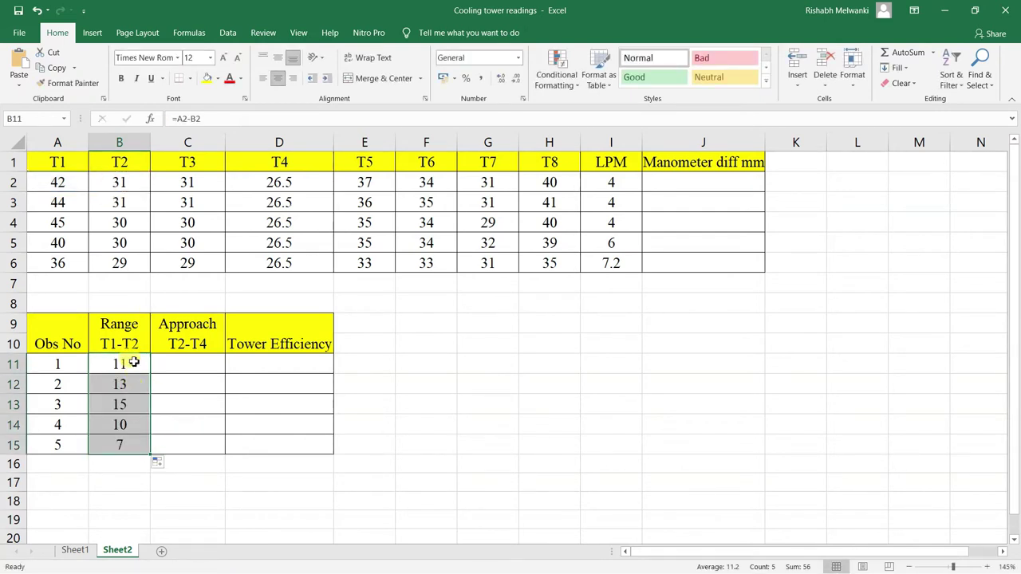
pyautogui.click(345, 444)
pyautogui.click(169, 367)
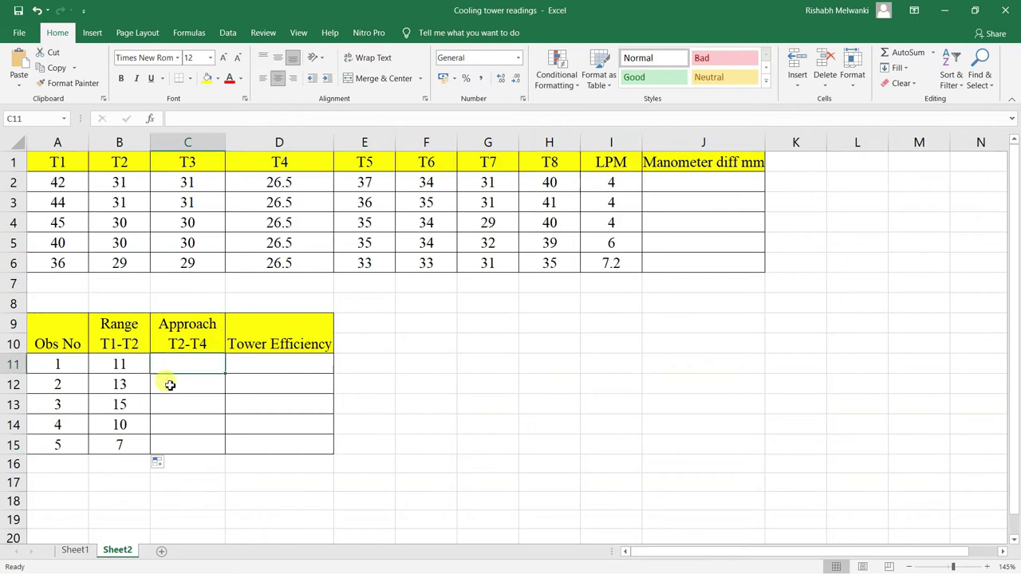
# Enter =B2-D2 in C11 and fill it to C15, giving Approach 4.5, 4.5, 3.5, 3.5, 2.5.
pyautogui.write('=')
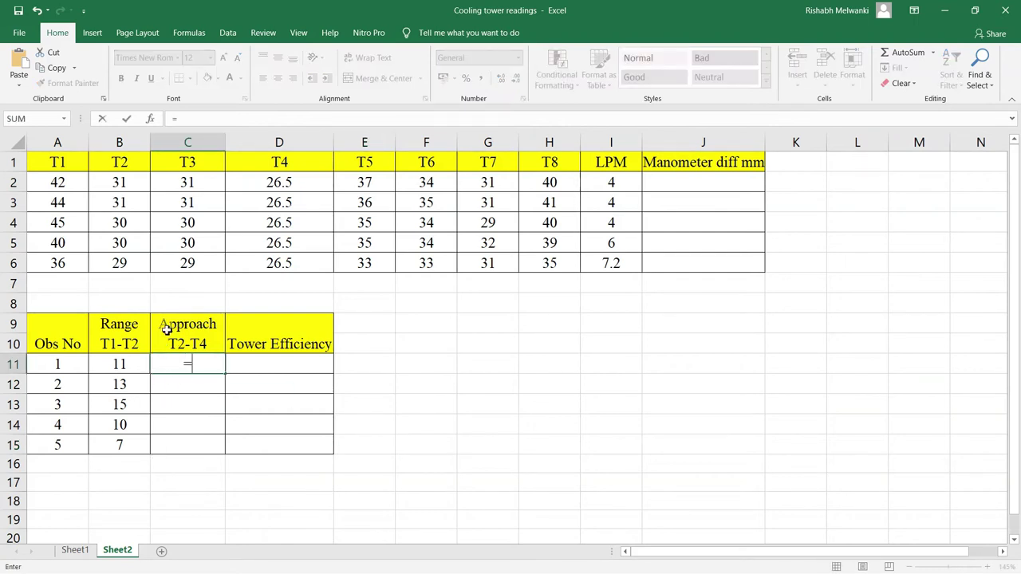
pyautogui.click(132, 182)
pyautogui.write('-')
pyautogui.click(280, 183)
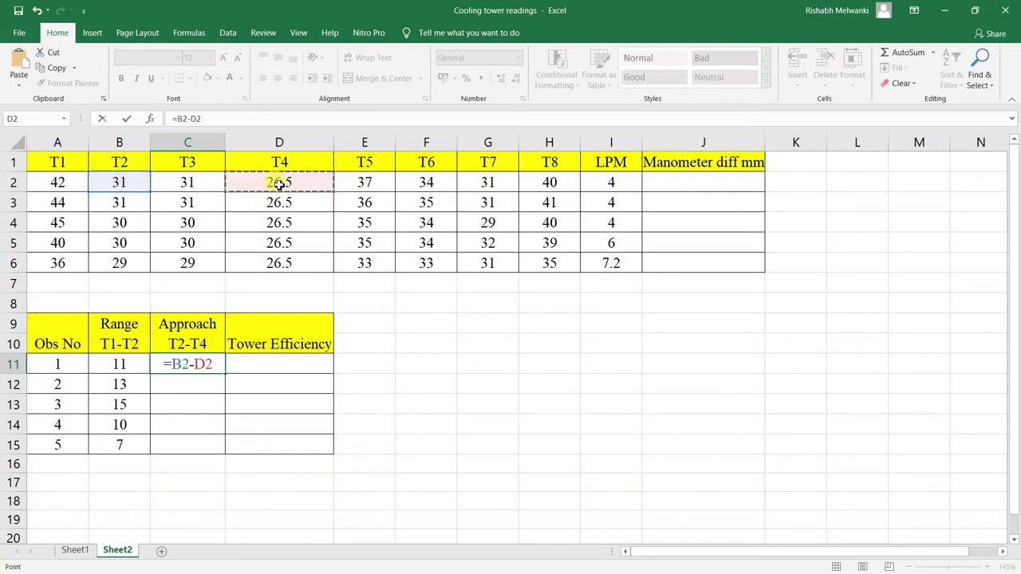
pyautogui.press('Return')
pyautogui.click(198, 362)
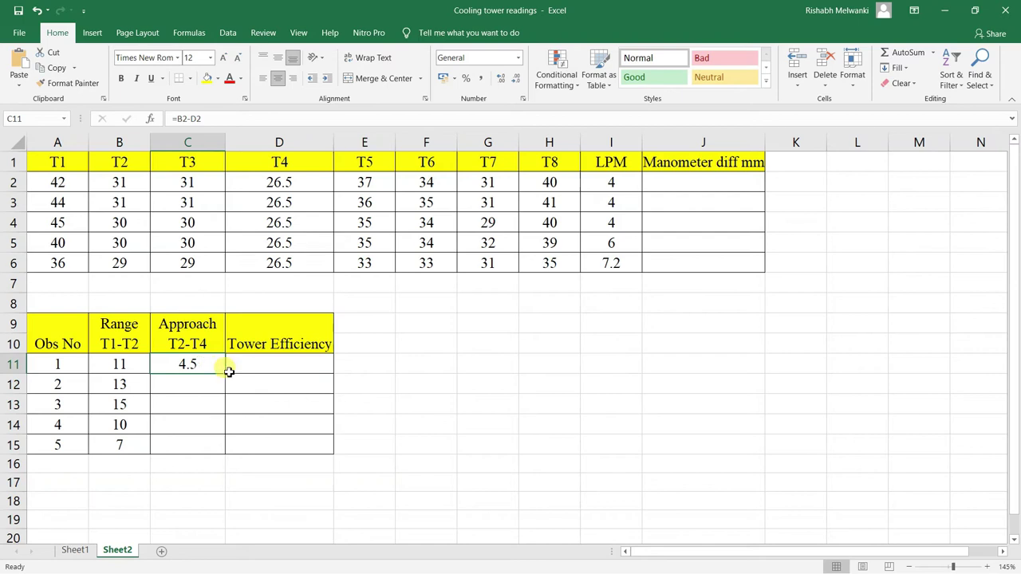
pyautogui.moveTo(226, 372); pyautogui.dragTo(205, 467)
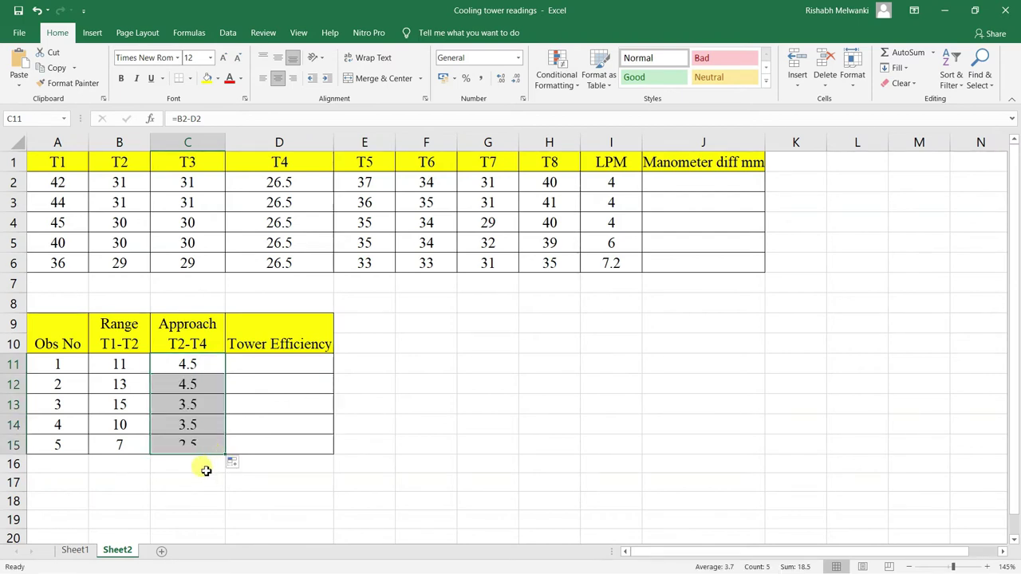
pyautogui.click(257, 367)
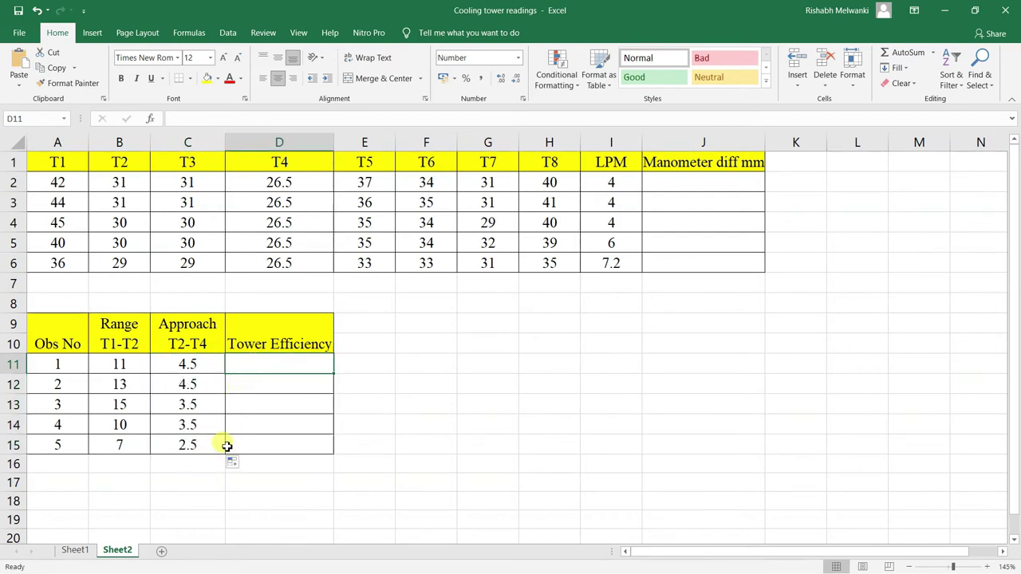
# Enter =(B11/(B11+C11))*100 in D11 and fill it to D15, giving 70.97 through 73.68.
pyautogui.write('=(')
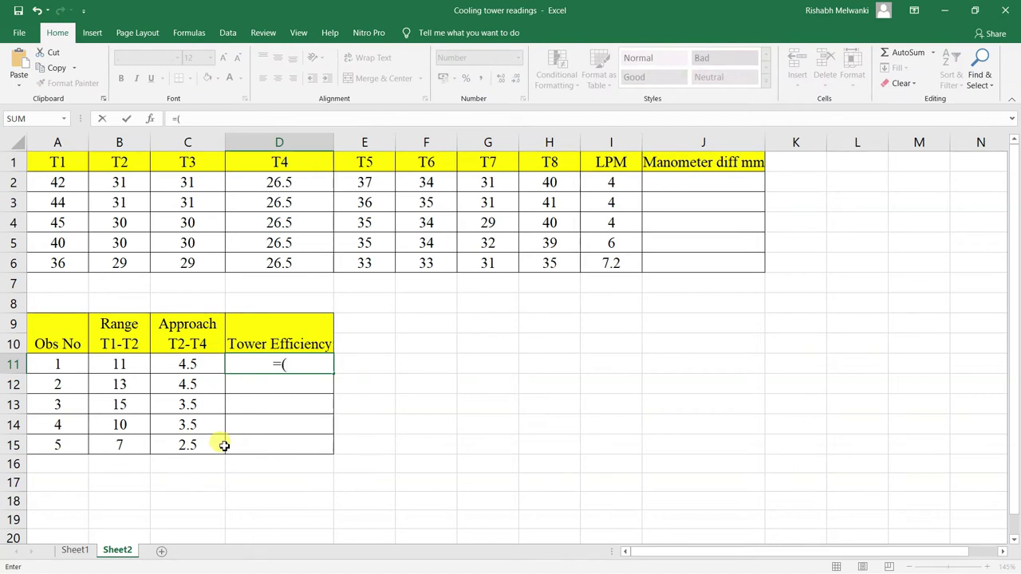
pyautogui.click(137, 367)
pyautogui.write('/(')
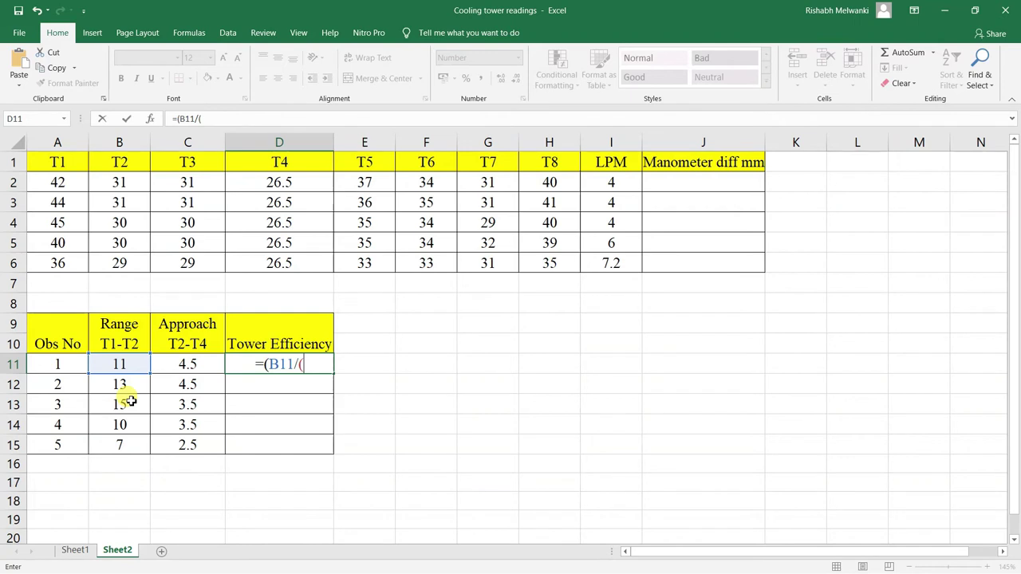
pyautogui.click(120, 365)
pyautogui.write('+')
pyautogui.click(171, 367)
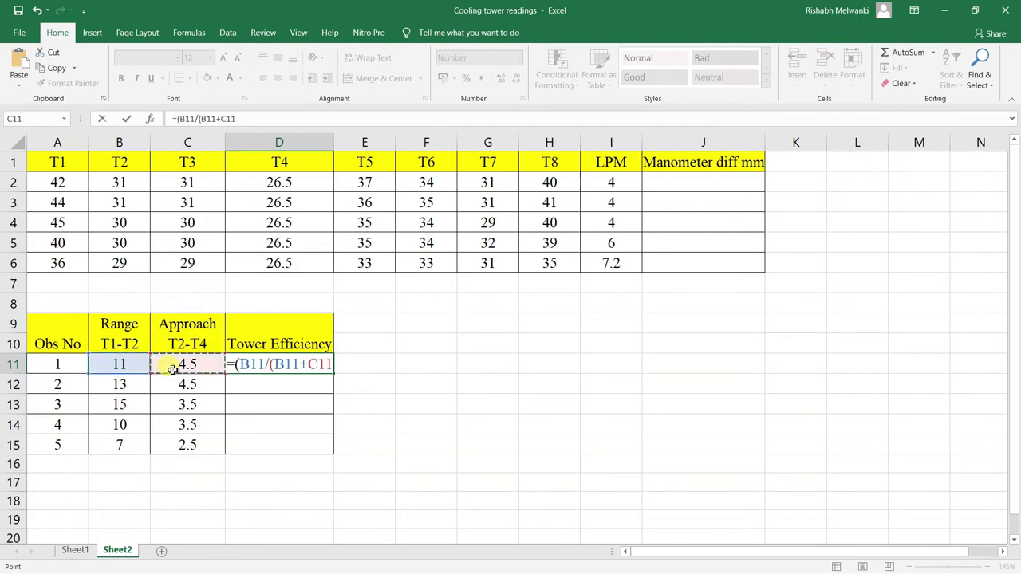
pyautogui.write(')')
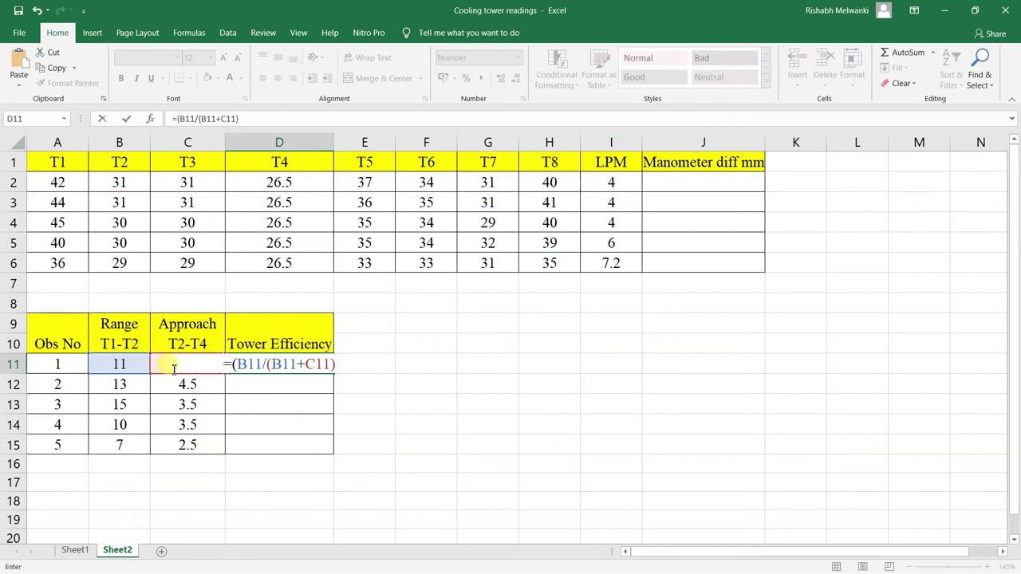
pyautogui.write(')')
pyautogui.write('*100')
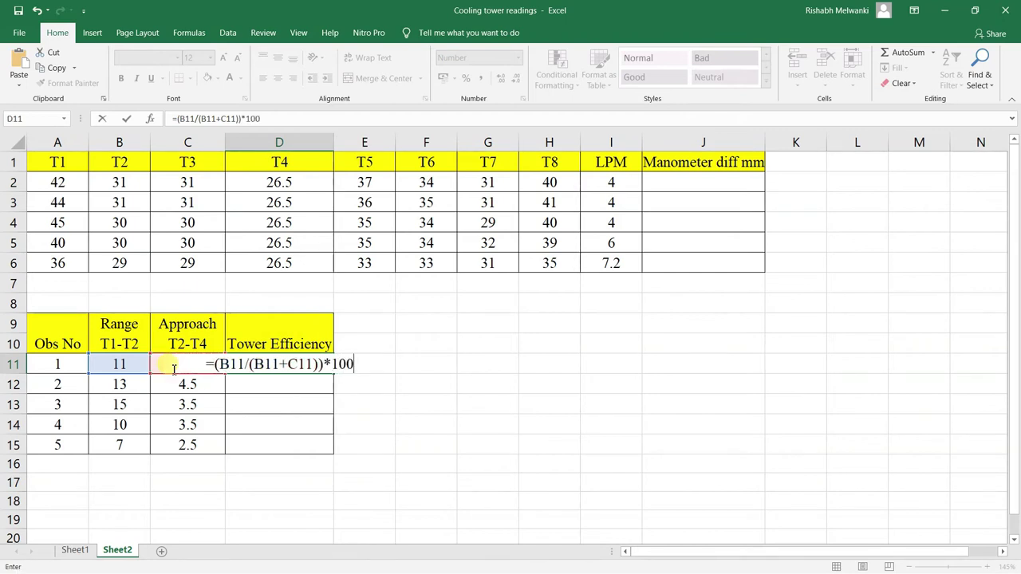
pyautogui.press('Return')
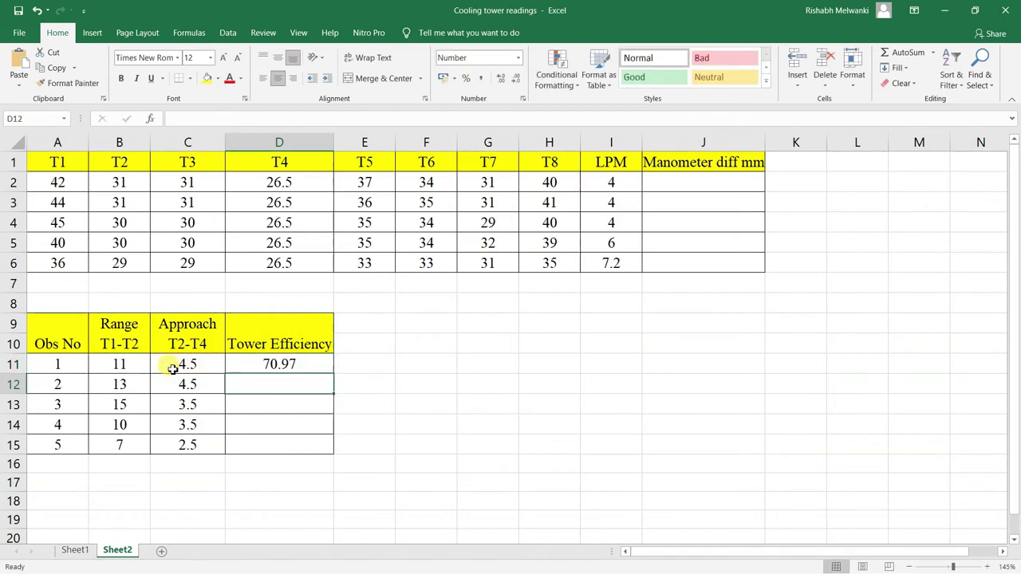
pyautogui.click(319, 364)
pyautogui.moveTo(334, 374); pyautogui.dragTo(331, 452)
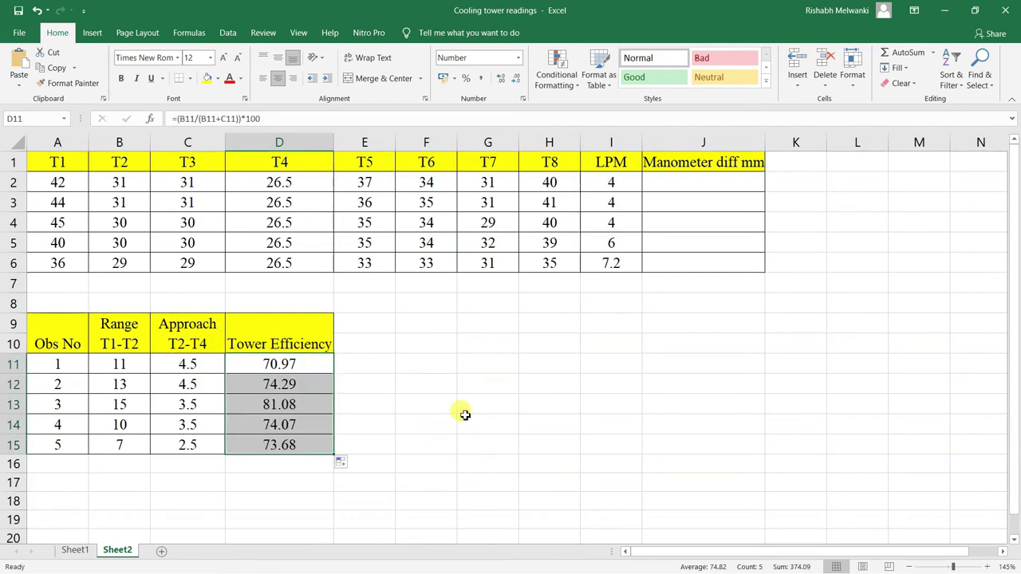
pyautogui.click(461, 423)
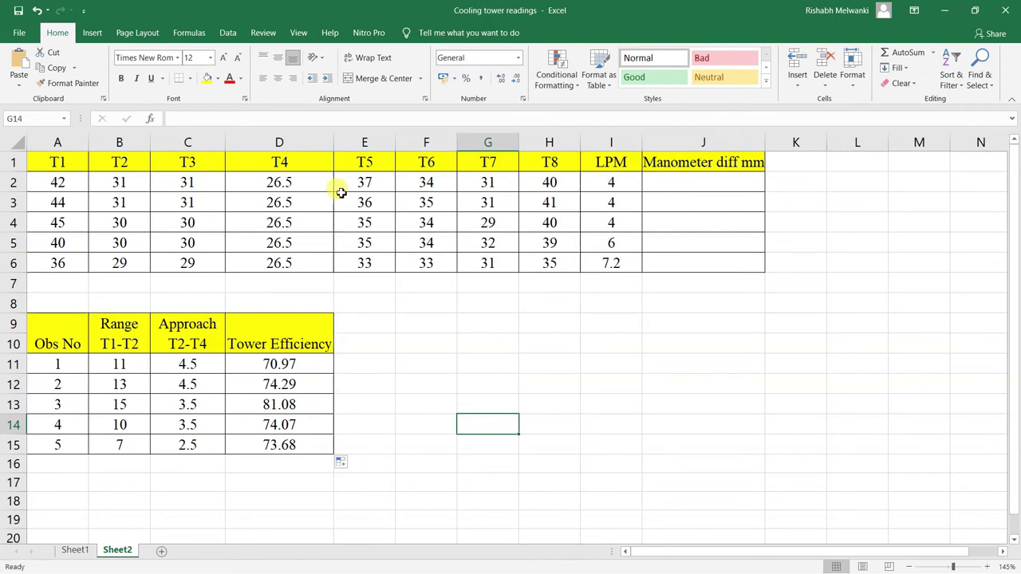
pyautogui.moveTo(306, 182); pyautogui.dragTo(292, 262)
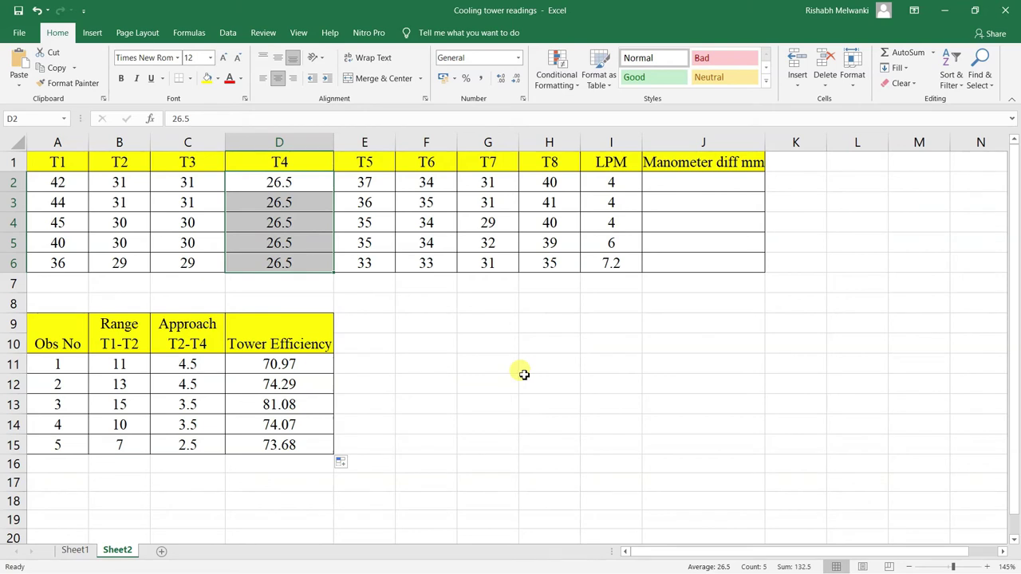
pyautogui.moveTo(289, 183); pyautogui.dragTo(285, 255)
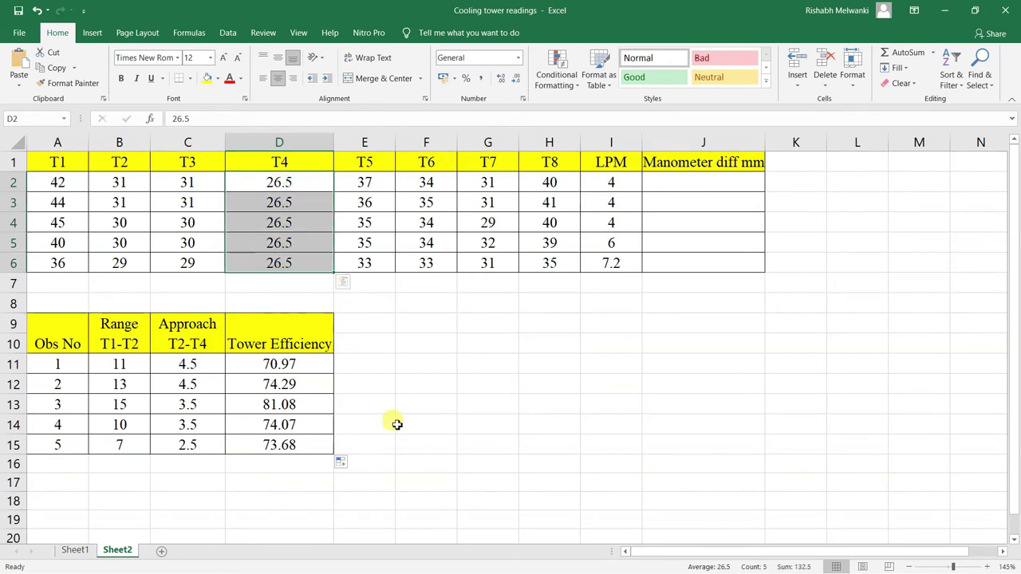
pyautogui.click(443, 366)
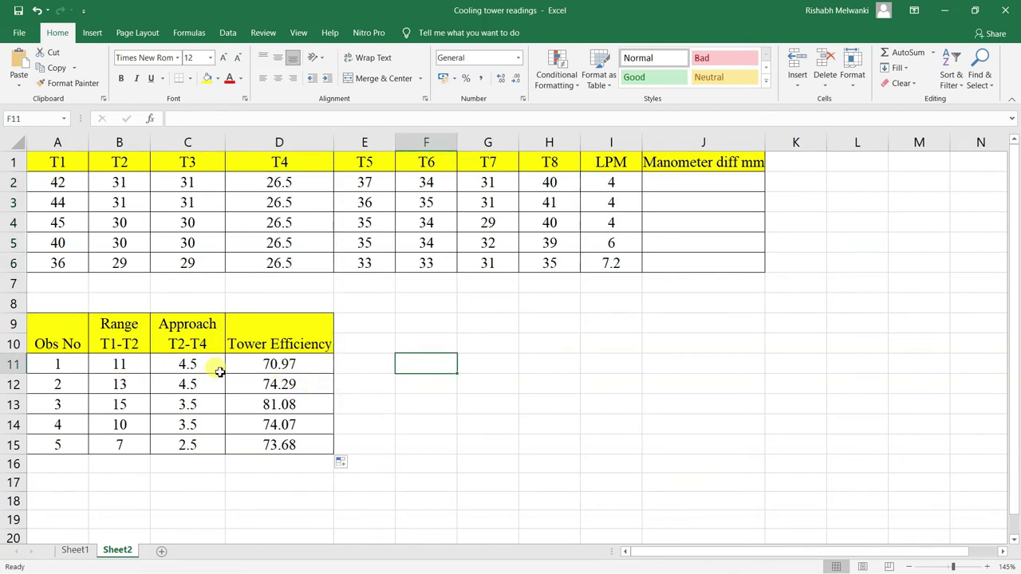
pyautogui.click(558, 357)
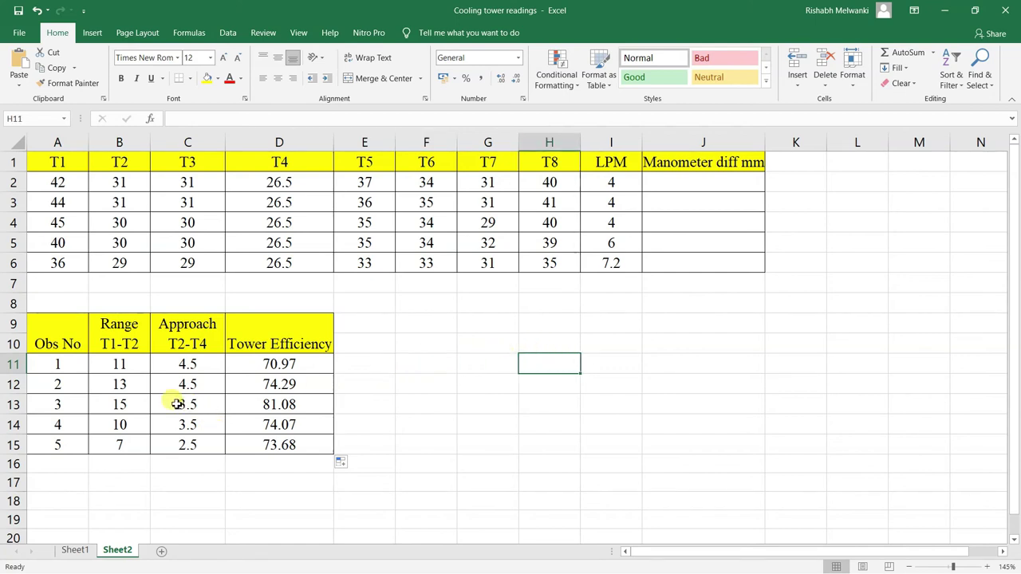
pyautogui.moveTo(54, 364); pyautogui.dragTo(51, 403)
pyautogui.moveTo(610, 181); pyautogui.dragTo(608, 220)
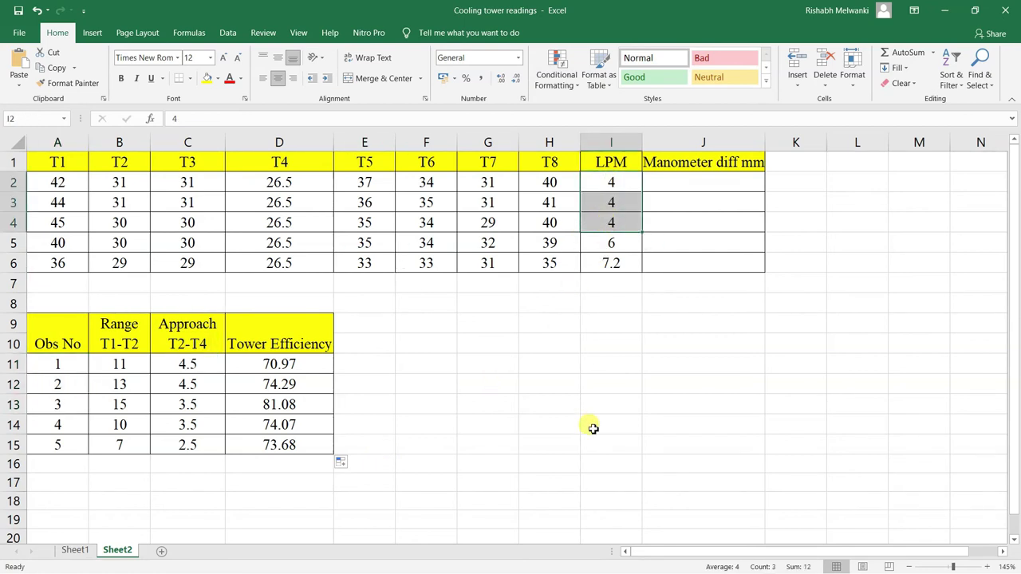
pyautogui.click(720, 181)
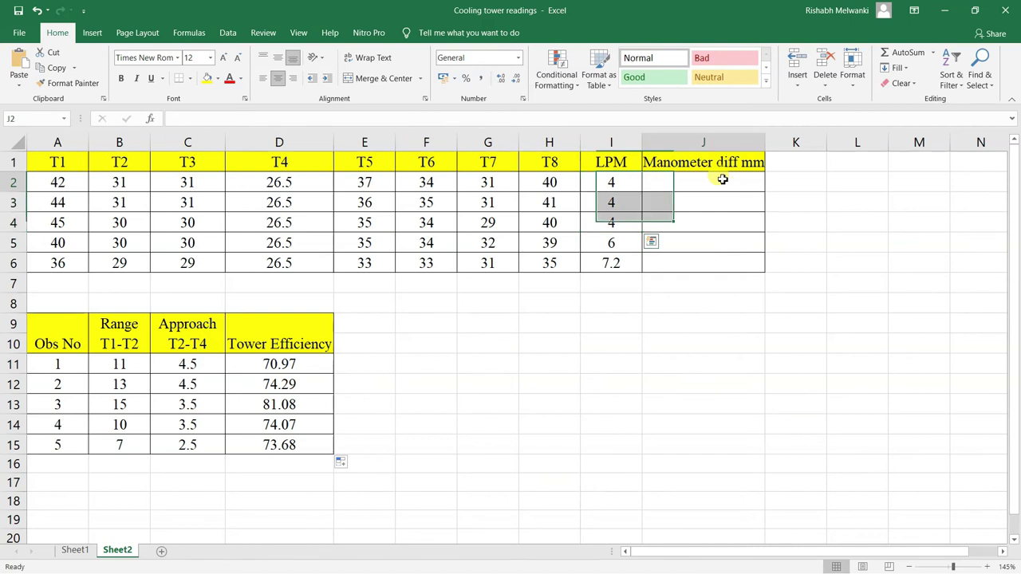
pyautogui.moveTo(720, 181); pyautogui.dragTo(712, 220)
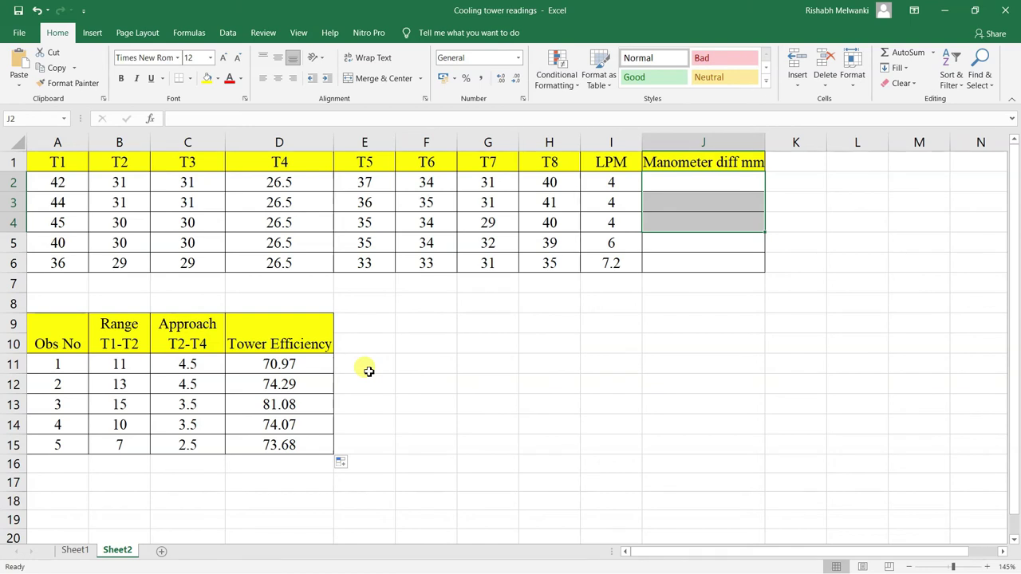
pyautogui.moveTo(64, 367); pyautogui.dragTo(61, 396)
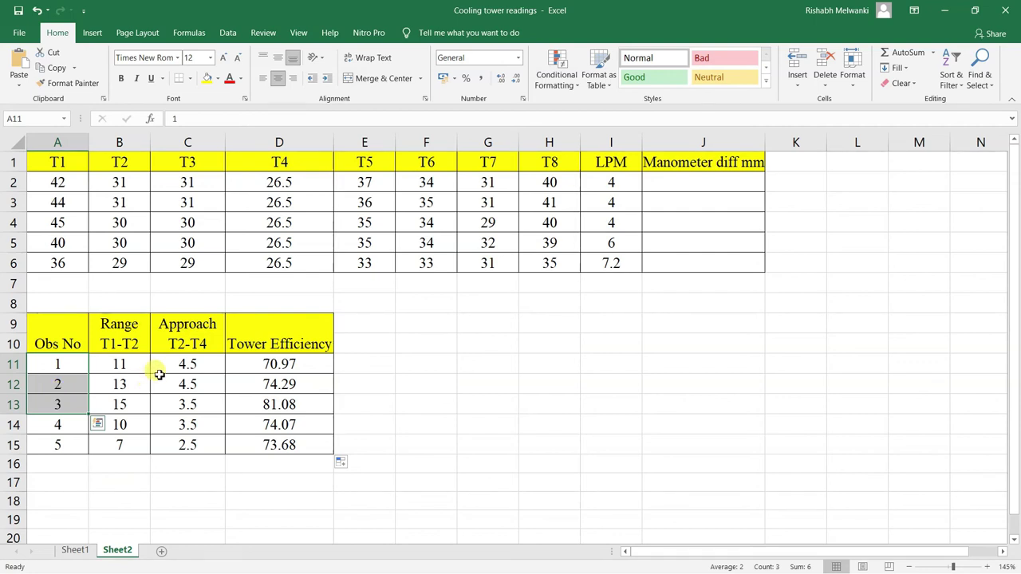
pyautogui.moveTo(123, 371); pyautogui.dragTo(129, 403)
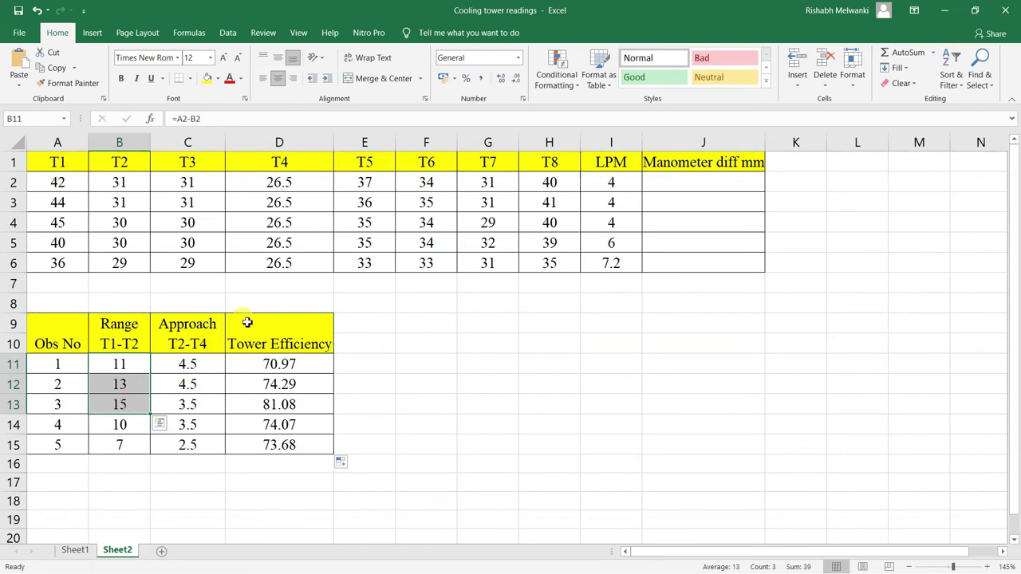
pyautogui.click(70, 406)
pyautogui.moveTo(70, 406); pyautogui.dragTo(67, 443)
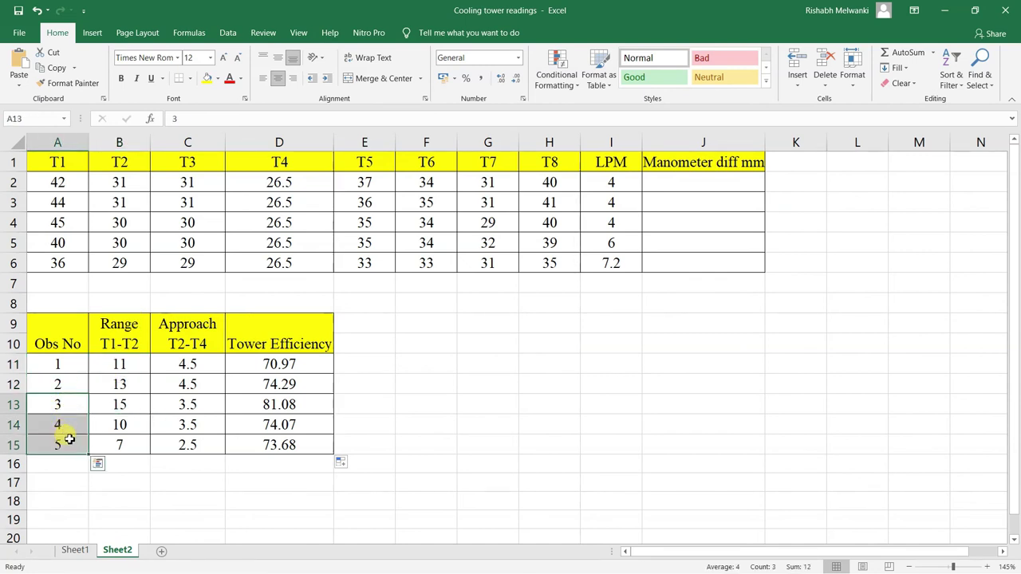
pyautogui.moveTo(621, 224); pyautogui.dragTo(616, 263)
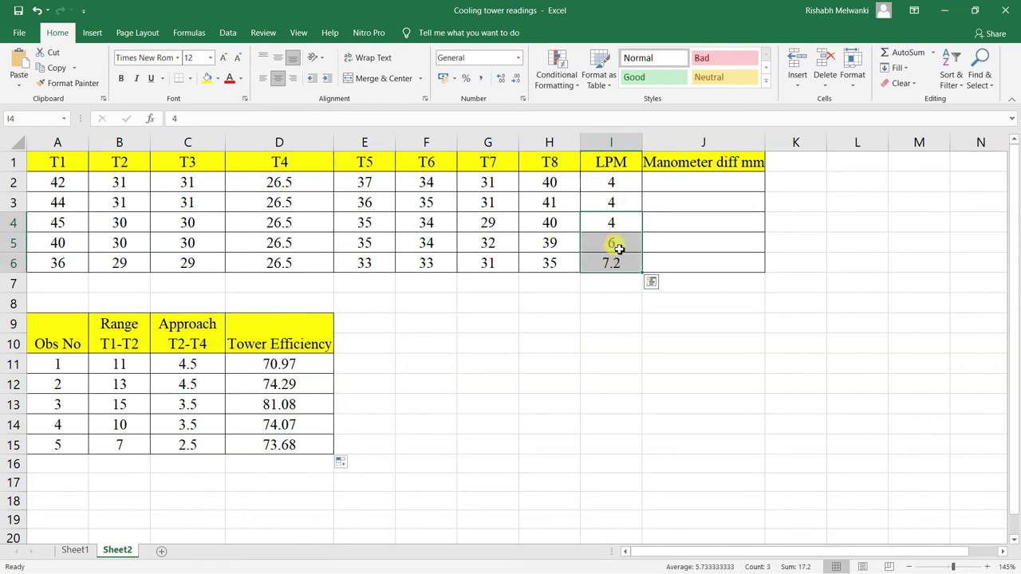
pyautogui.moveTo(693, 221); pyautogui.dragTo(690, 260)
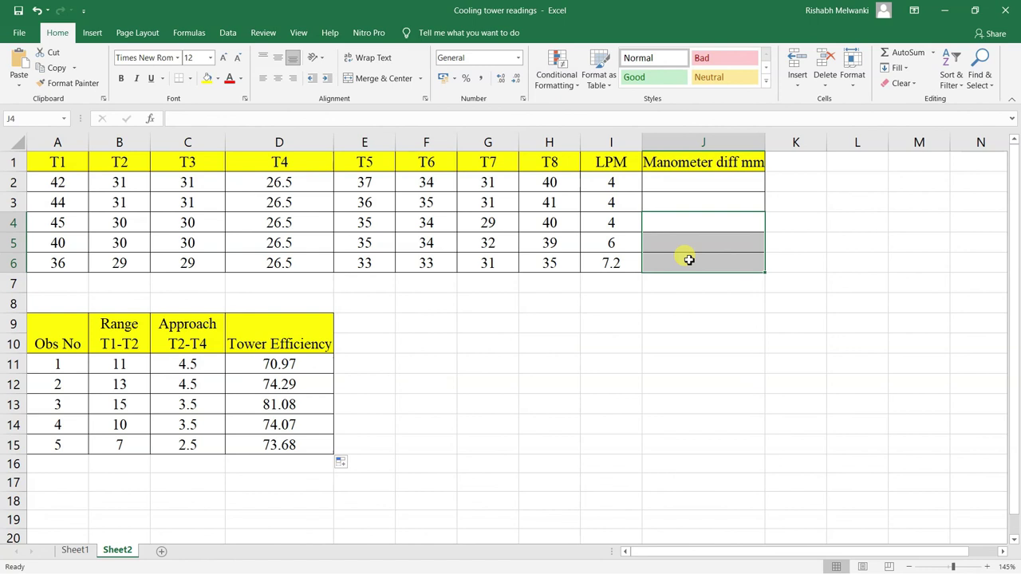
pyautogui.click(74, 406)
pyautogui.moveTo(73, 406); pyautogui.dragTo(69, 441)
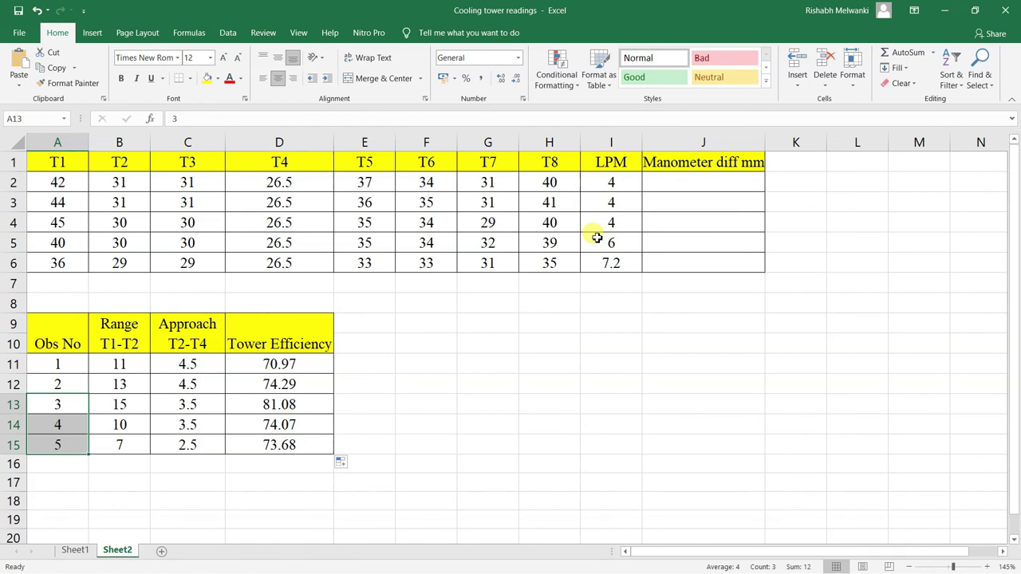
pyautogui.moveTo(119, 404); pyautogui.dragTo(122, 447)
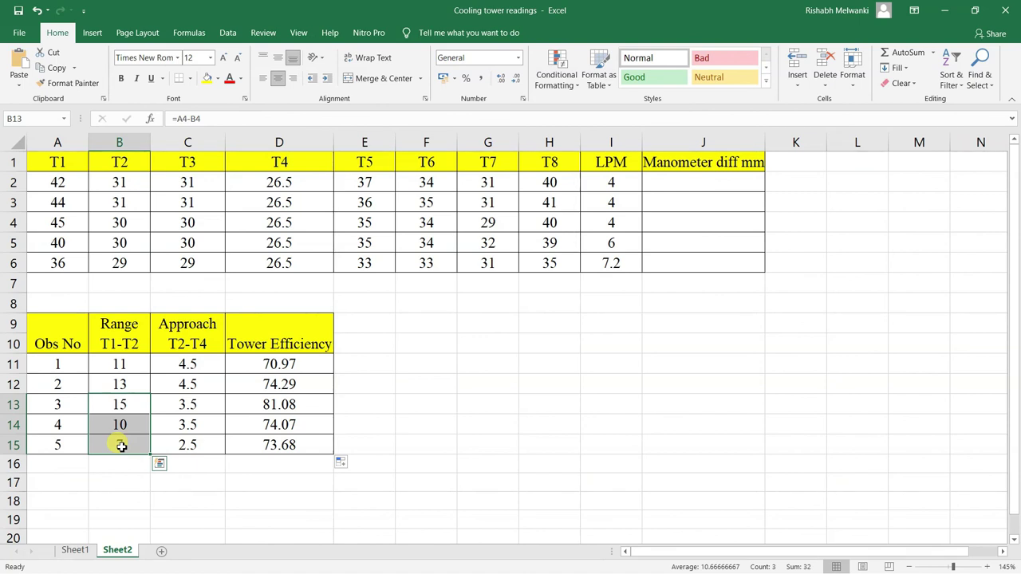
pyautogui.click(550, 419)
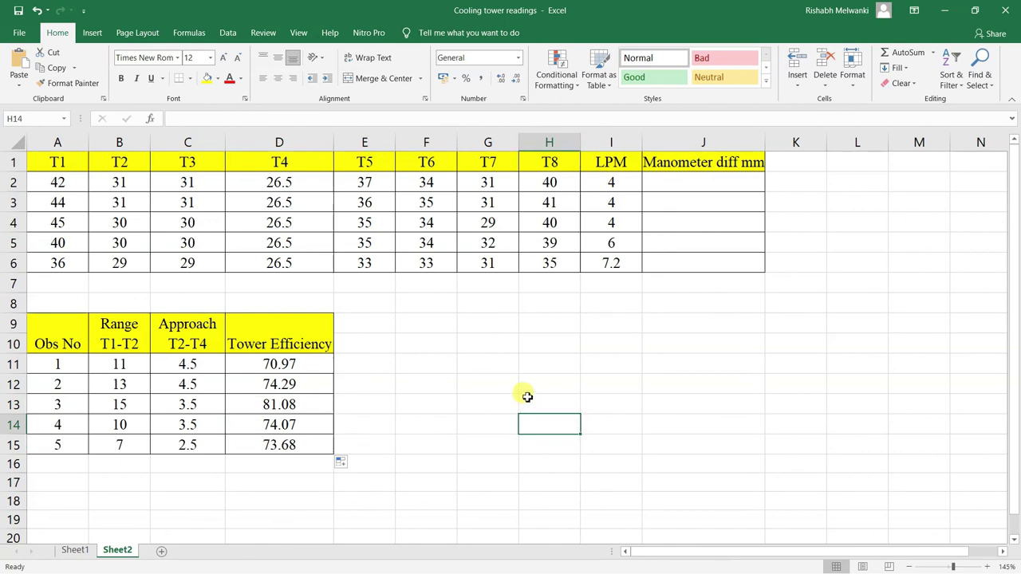